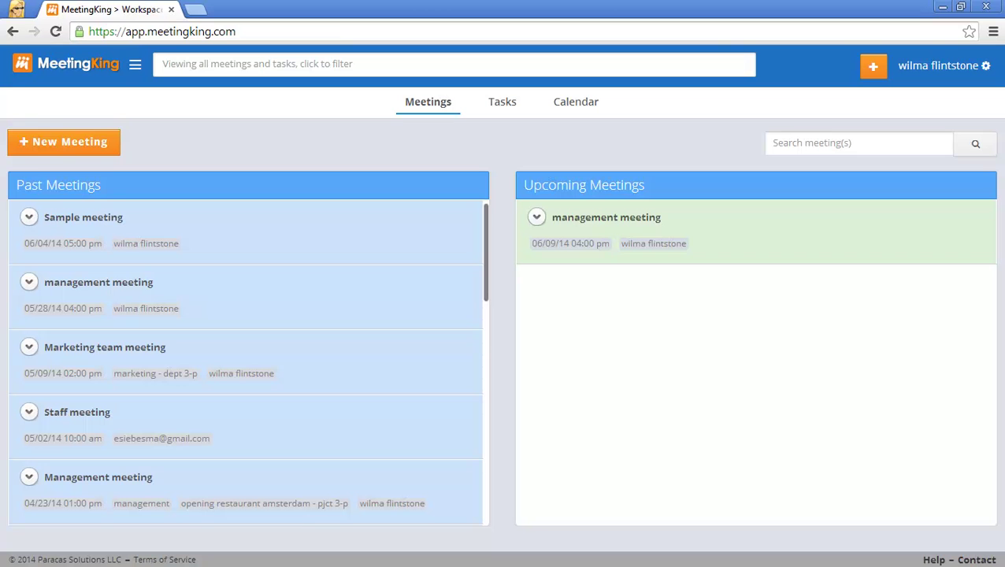
# Open the filter sidebar listing Contacts, Projects, Departments and Tags.
pyautogui.click(136, 69)
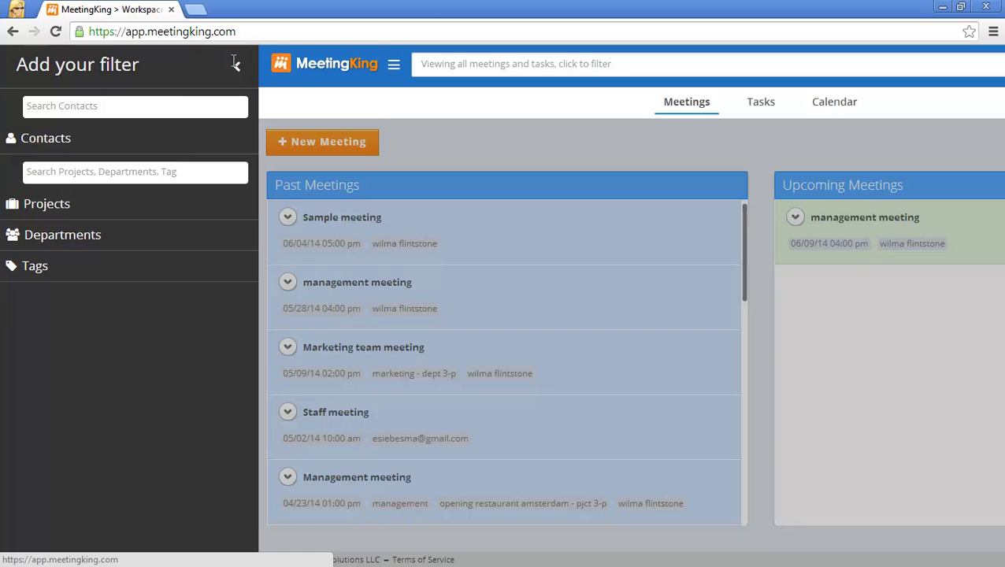
# Close the filter panel, view the Tasks board and June 2014 calendar, then return to Meetings.
pyautogui.click(485, 281)
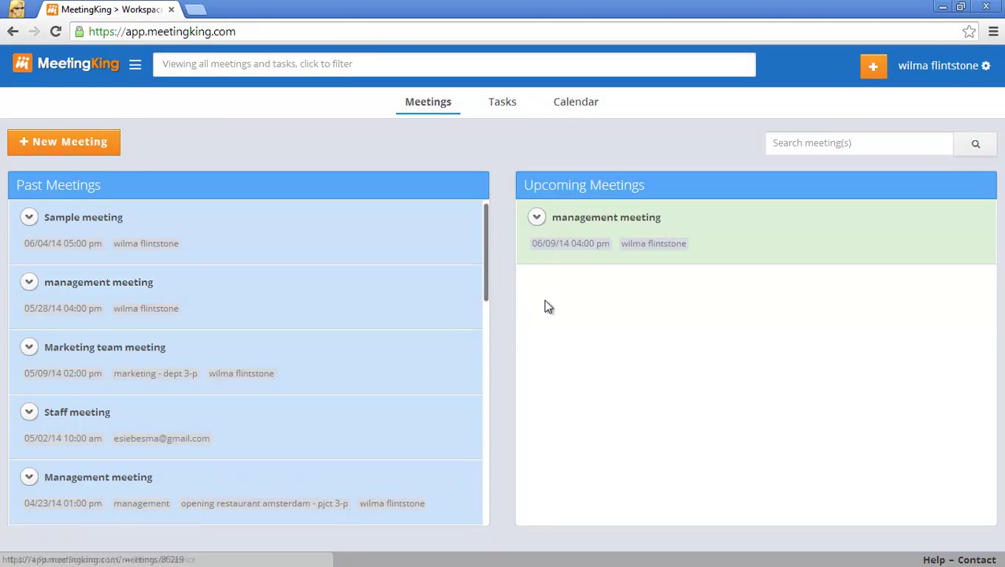
pyautogui.click(502, 104)
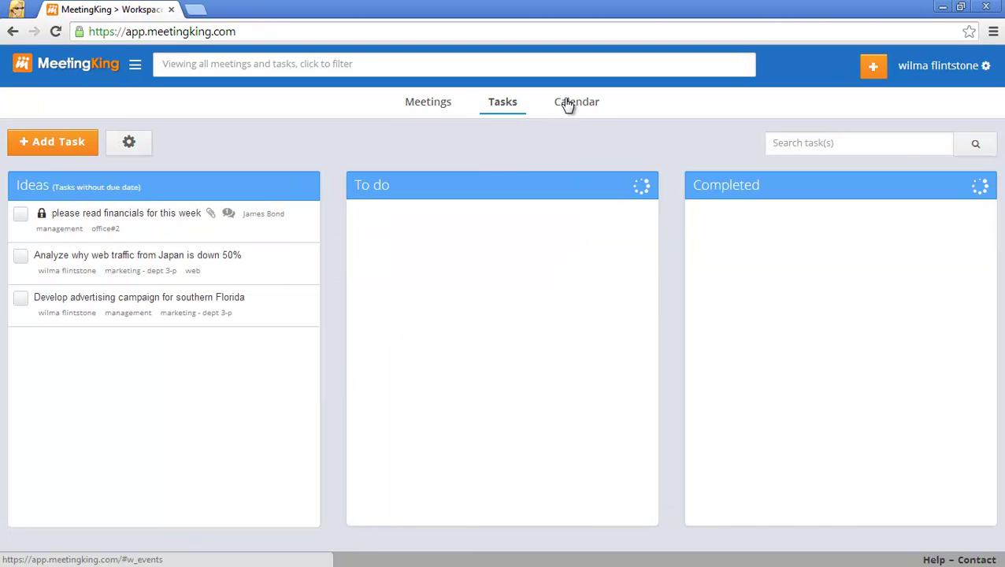
pyautogui.click(567, 106)
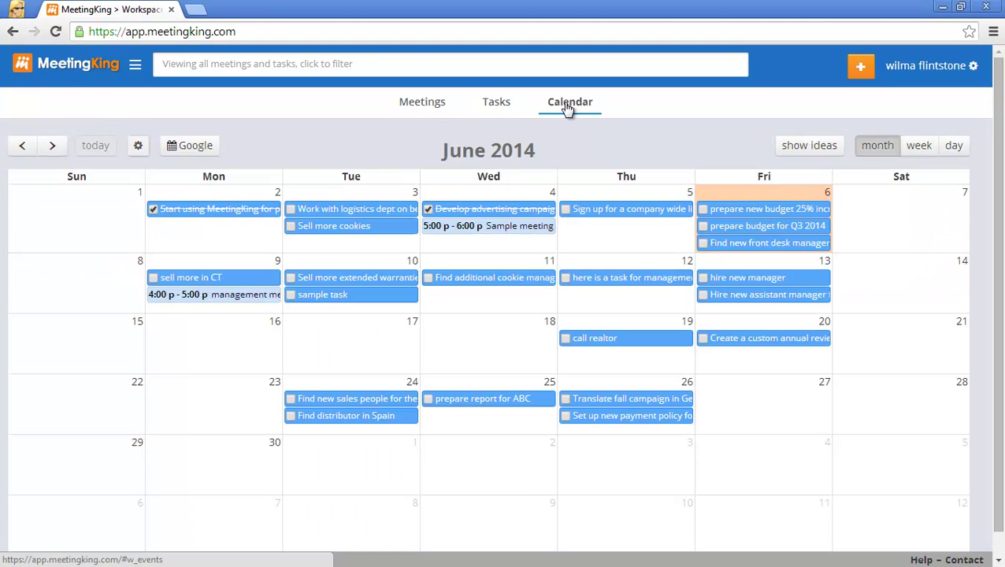
pyautogui.click(435, 109)
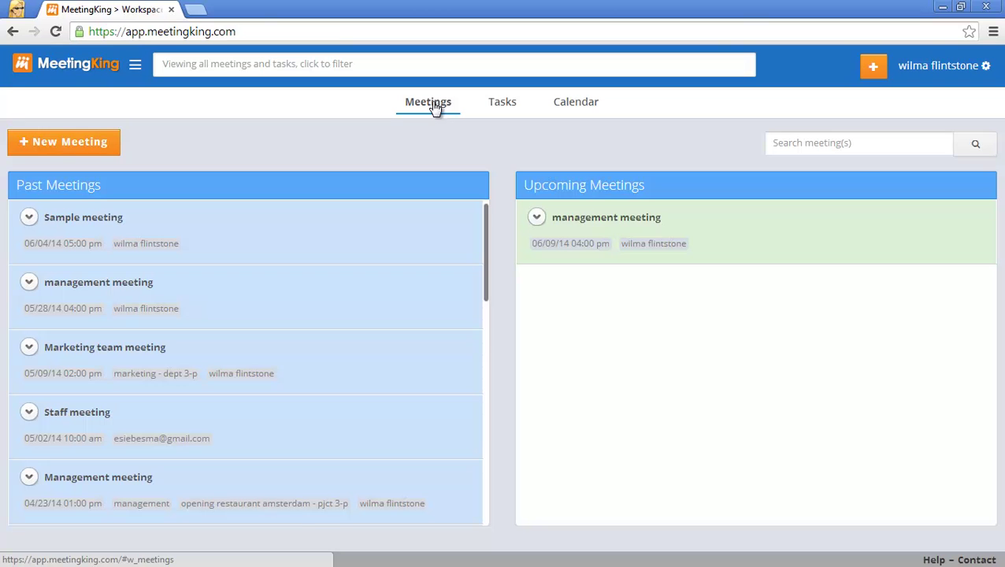
# Filter by opening restaurant amsterdam-pjct and sales - dept 2-p, then view the filtered Tasks board.
pyautogui.click(136, 68)
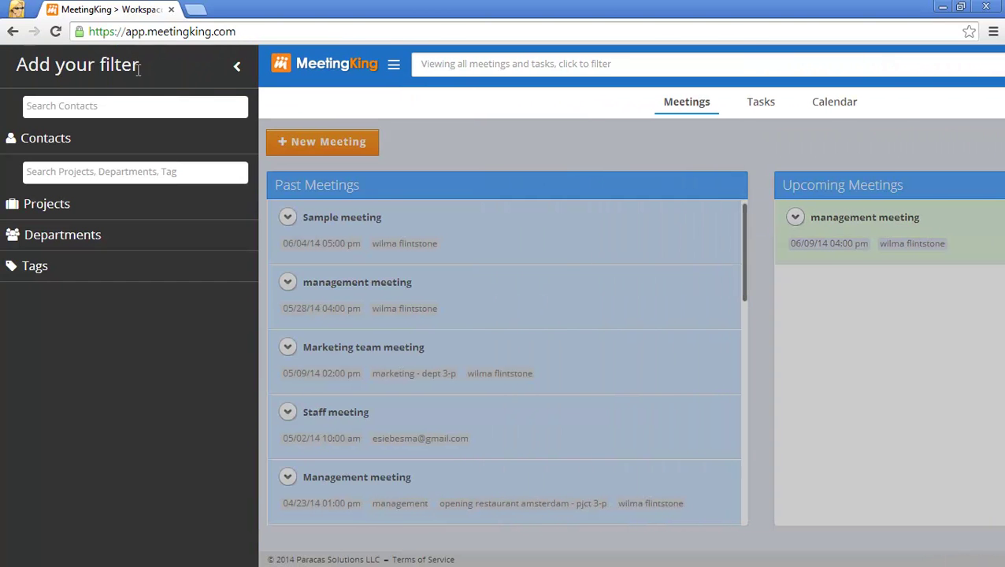
pyautogui.click(67, 206)
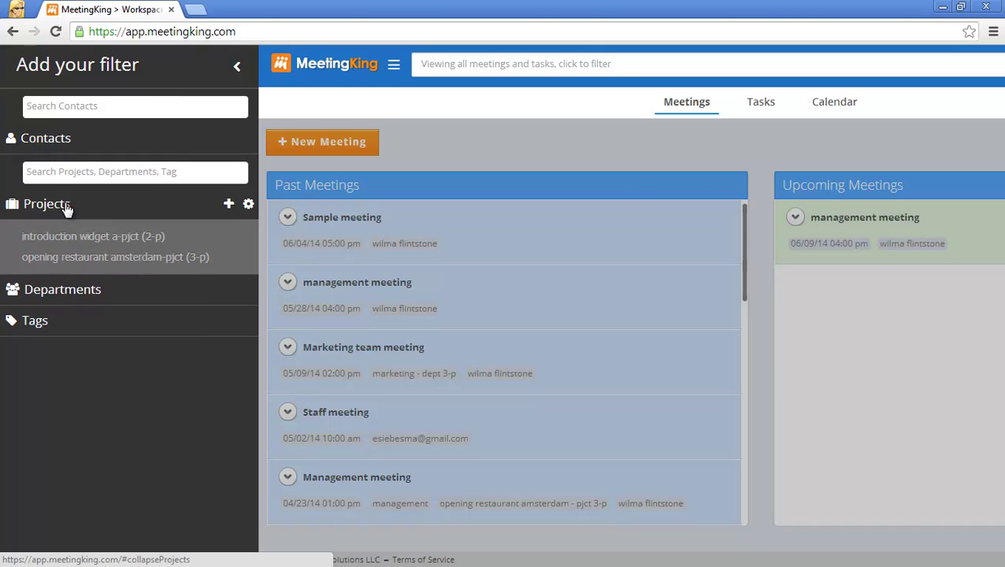
pyautogui.click(94, 258)
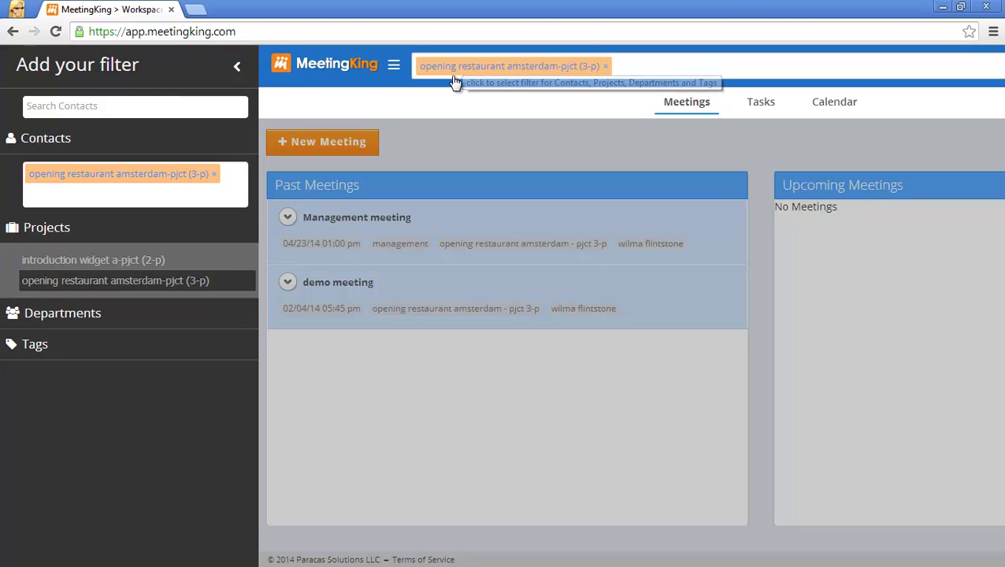
pyautogui.click(170, 202)
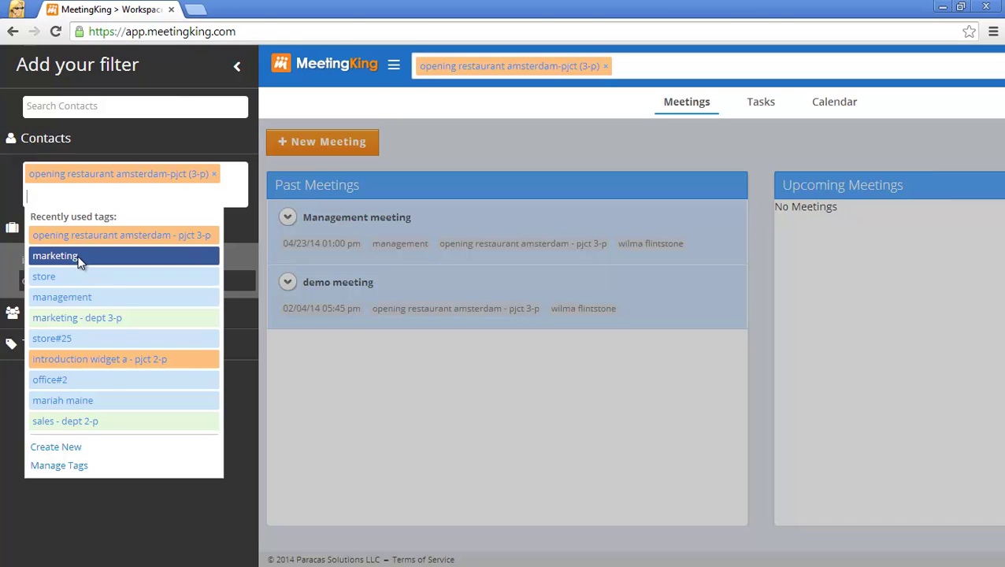
pyautogui.click(68, 421)
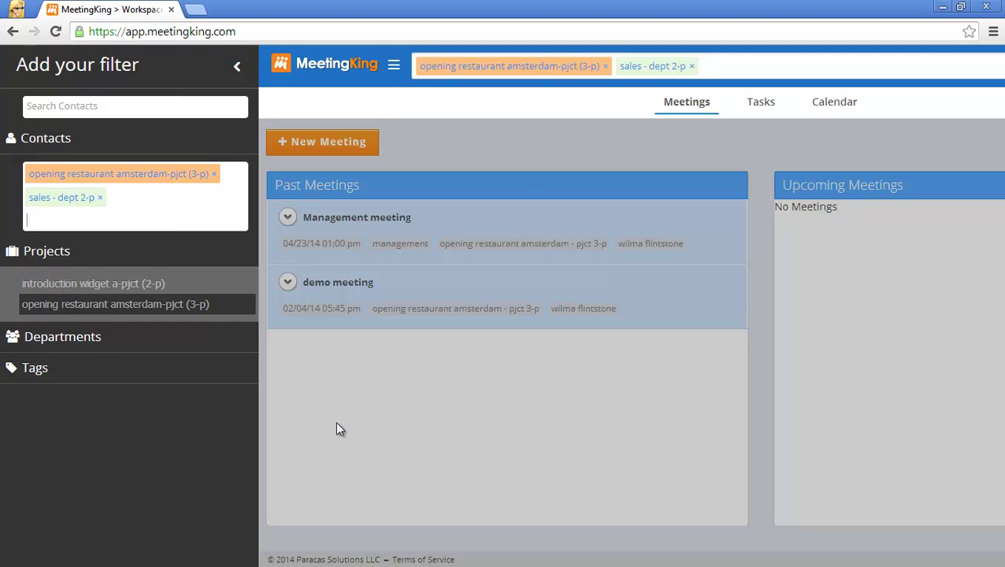
pyautogui.click(526, 166)
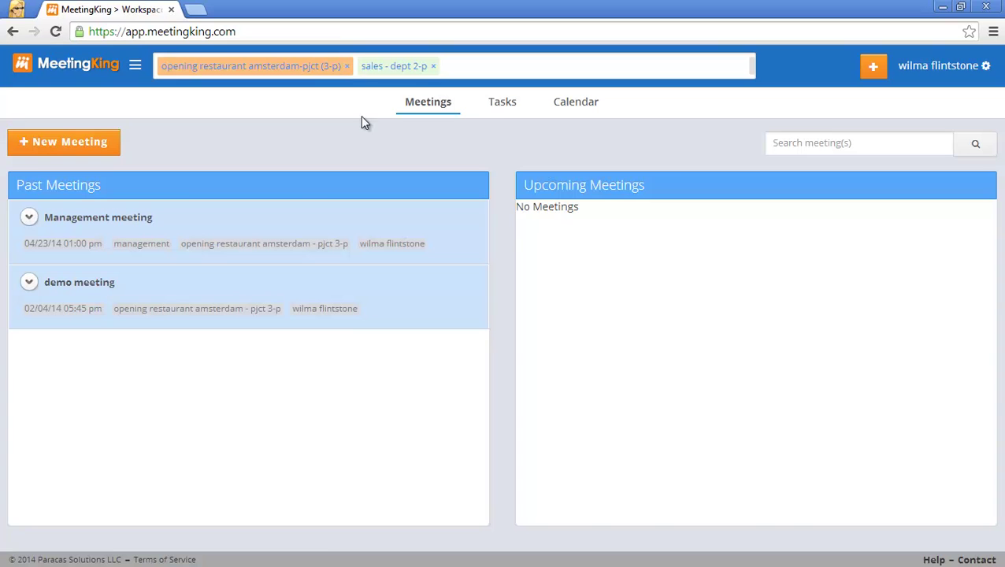
pyautogui.click(500, 111)
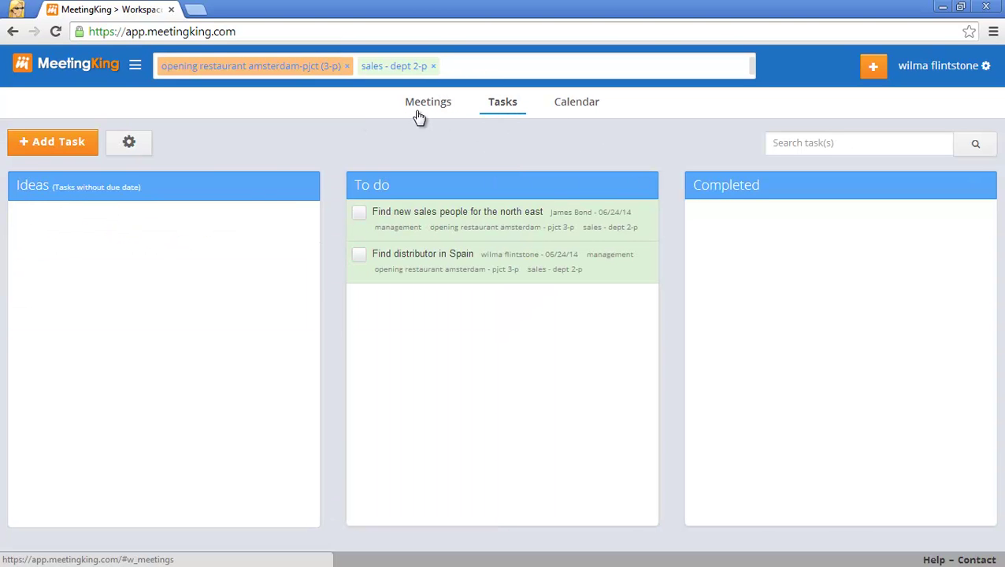
# Remove the Amsterdam project and sales filters, then add and remove filters from task-row tags.
pyautogui.click(347, 66)
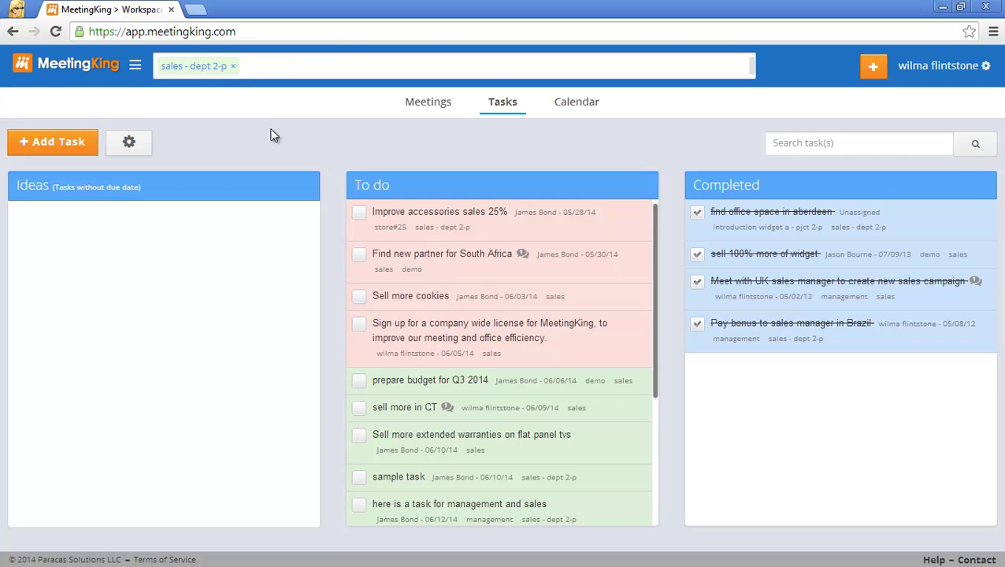
pyautogui.click(232, 67)
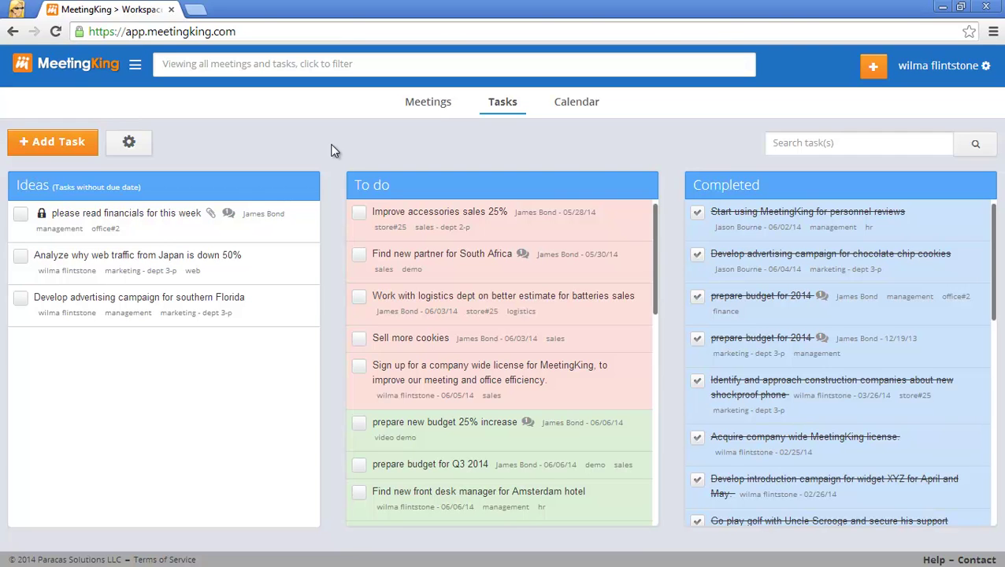
pyautogui.click(437, 230)
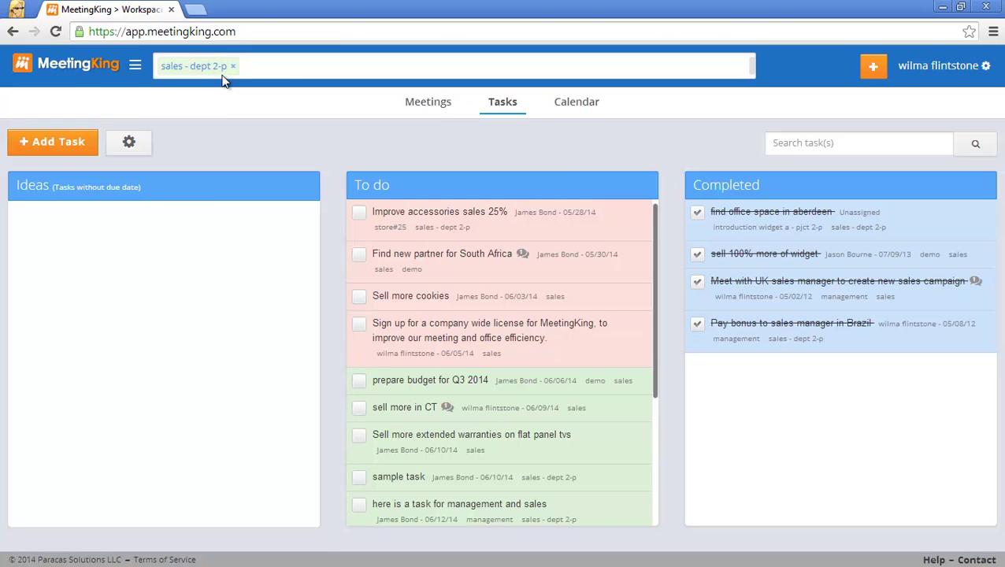
pyautogui.click(475, 299)
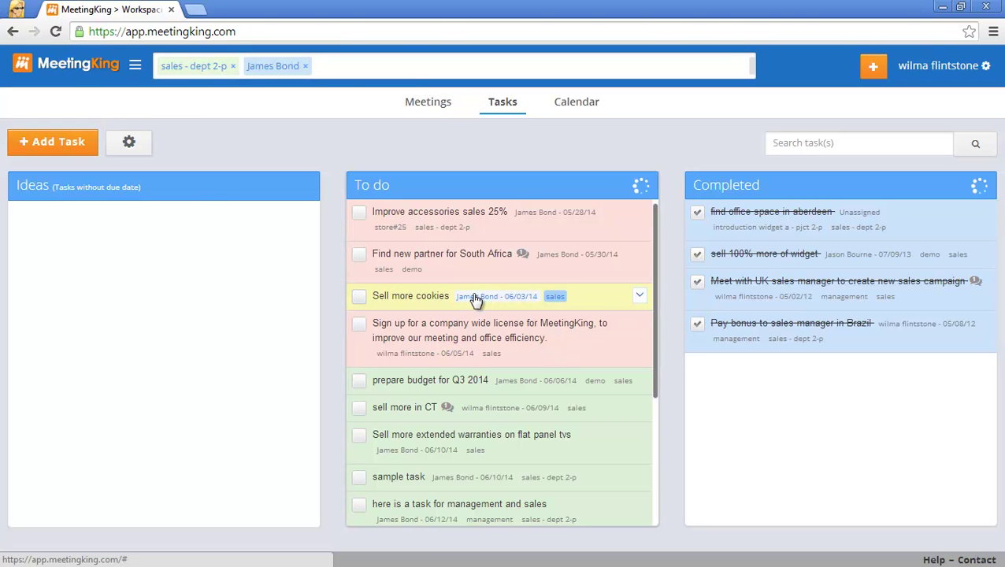
pyautogui.click(306, 66)
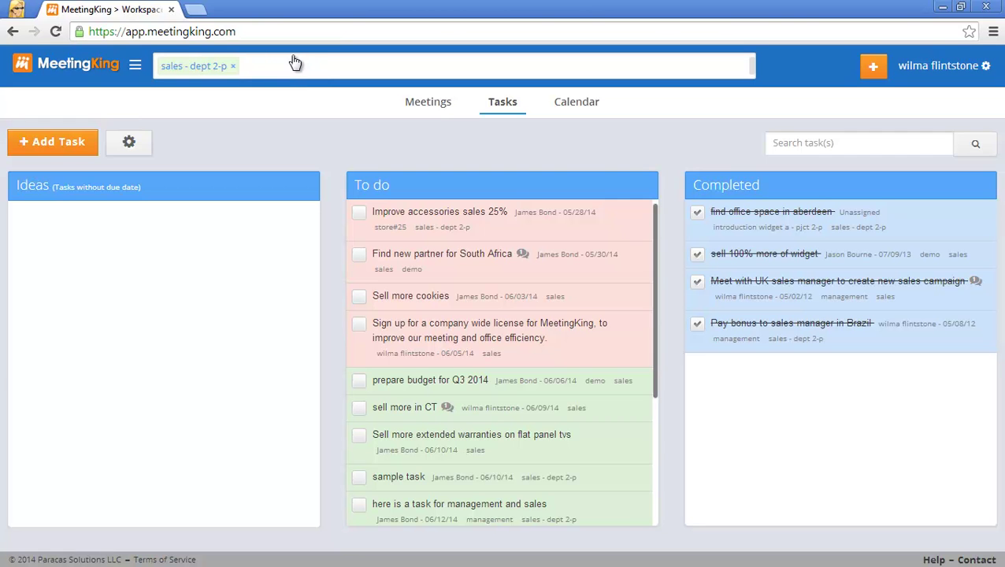
# Clear the sales filter, collapse the Projects and Departments groups, and start a new project.
pyautogui.click(234, 67)
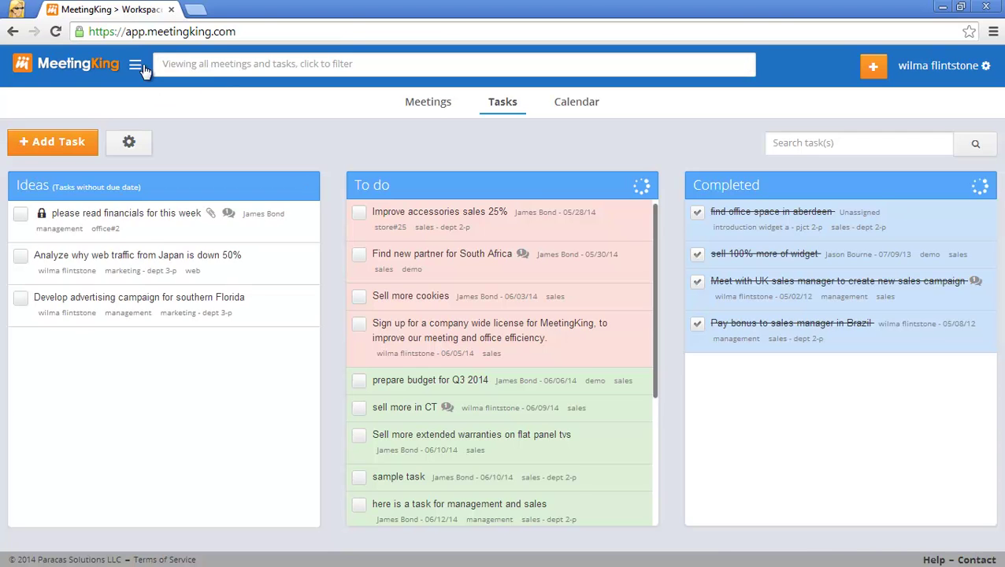
pyautogui.click(135, 65)
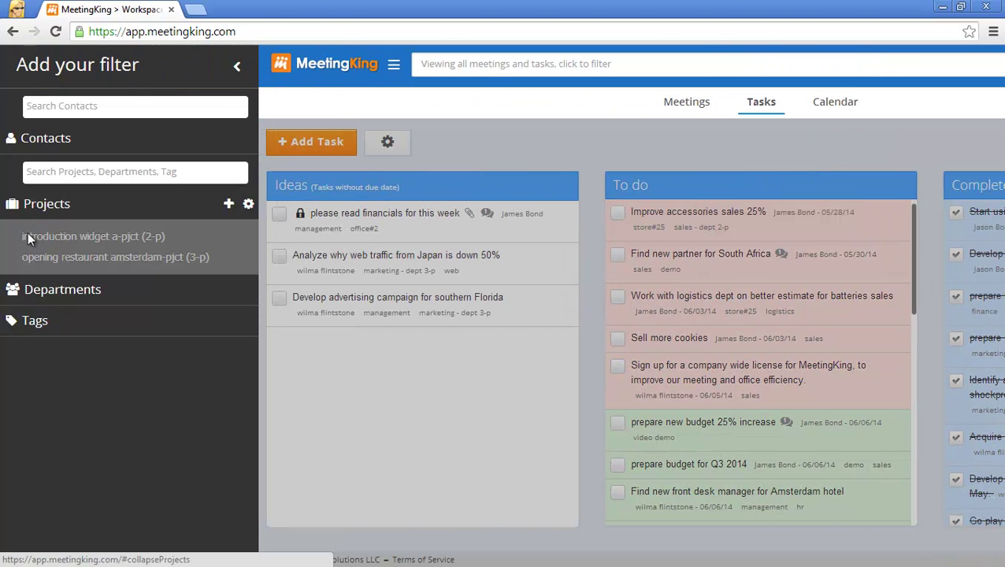
pyautogui.click(46, 204)
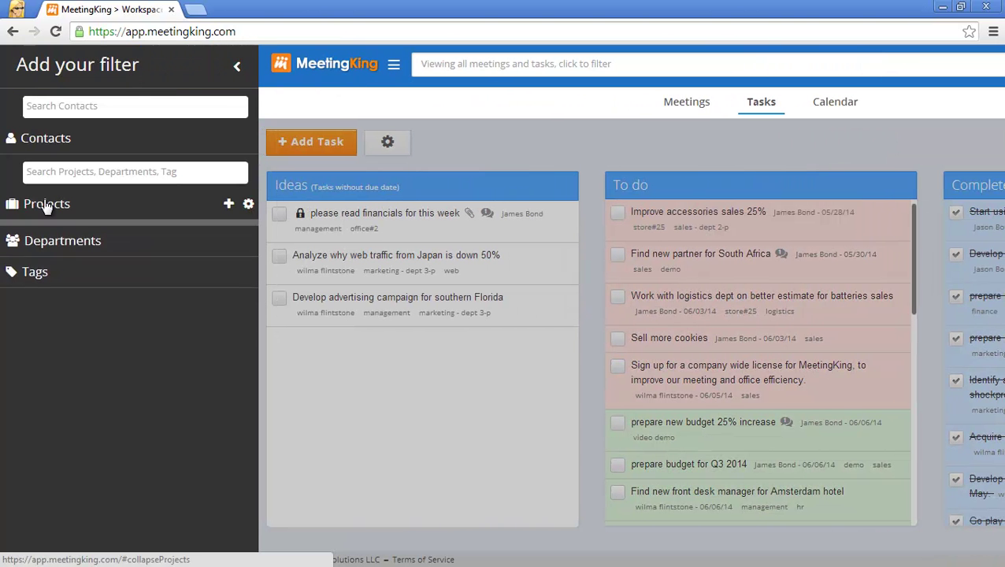
pyautogui.click(63, 240)
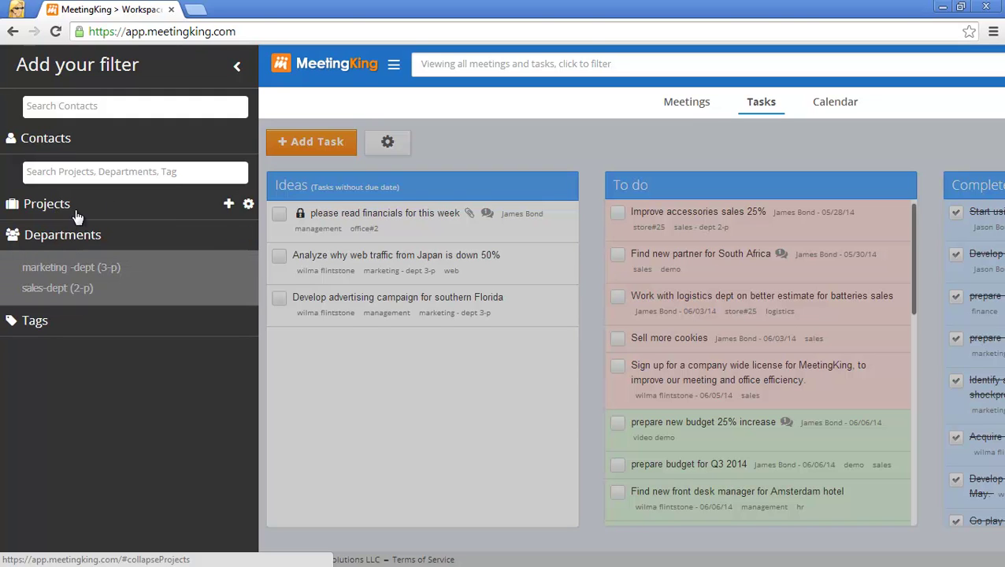
pyautogui.click(74, 240)
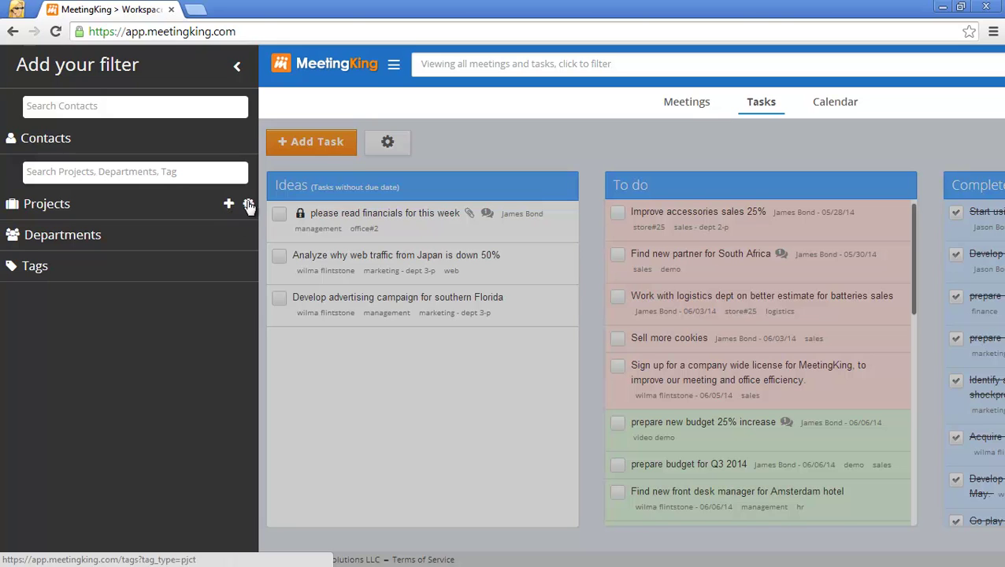
pyautogui.click(228, 206)
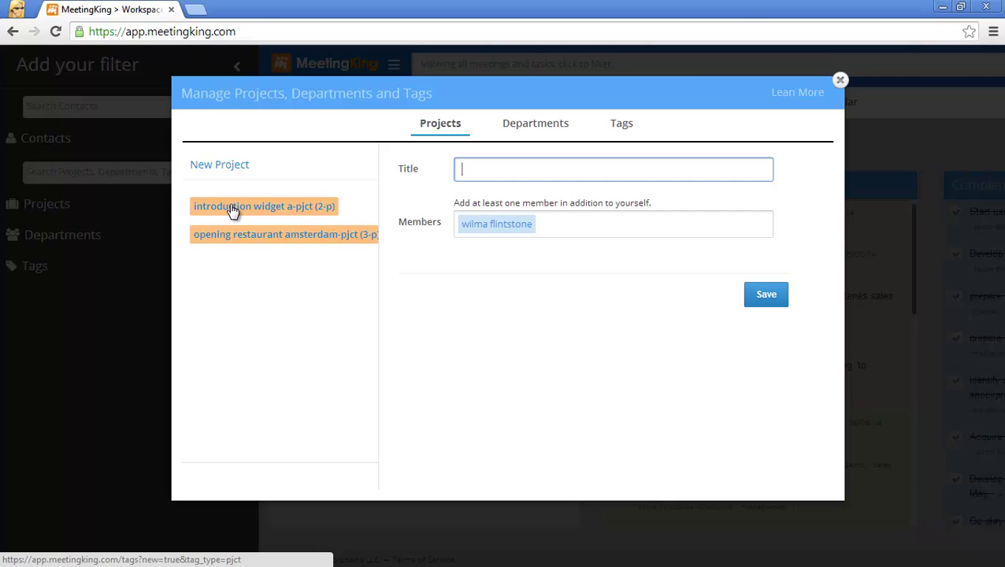
# Save a project titled 'sample project' with a second suggested member, then close the manager.
pyautogui.write('sample project')
pyautogui.click(563, 224)
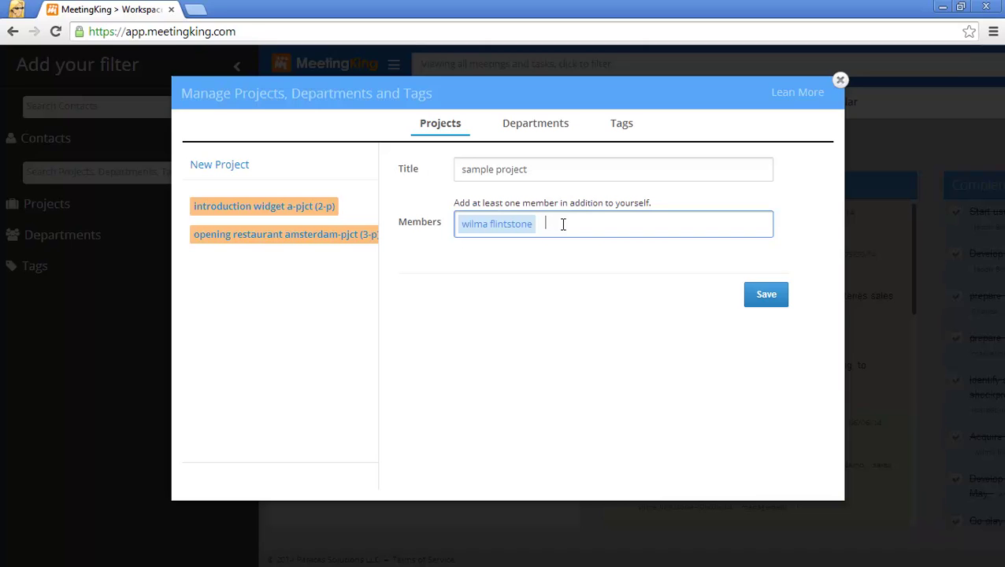
pyautogui.write('jam')
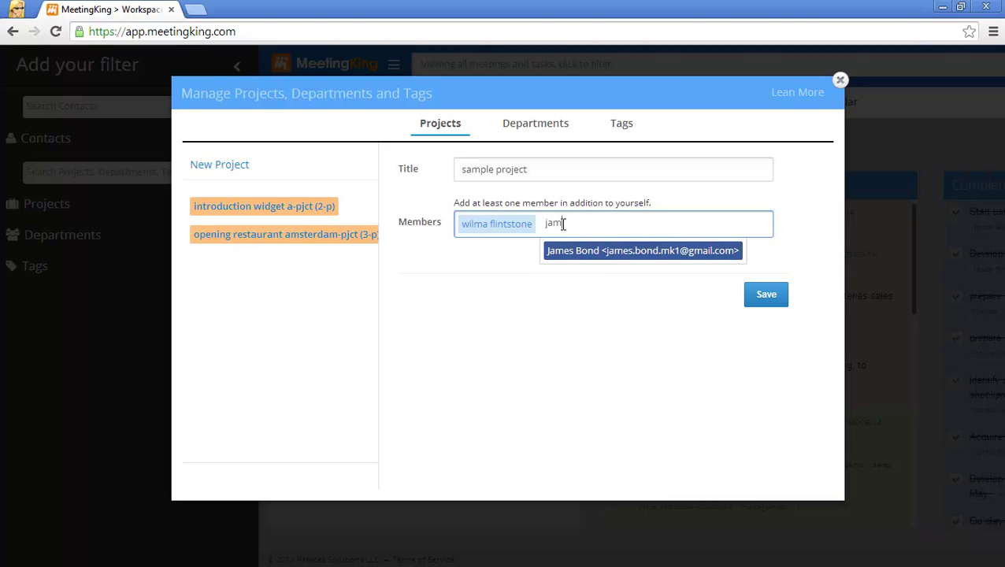
pyautogui.click(628, 258)
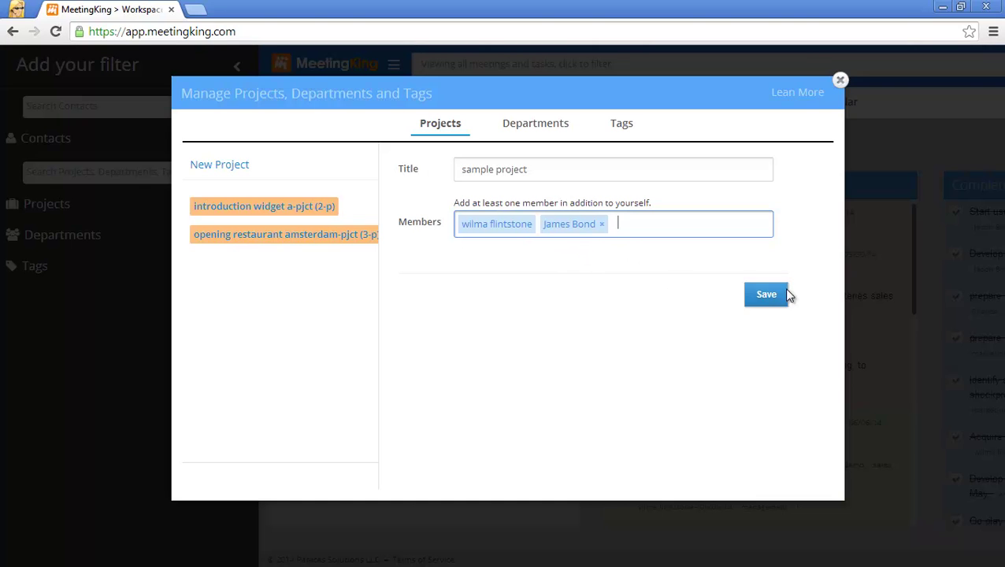
pyautogui.click(764, 298)
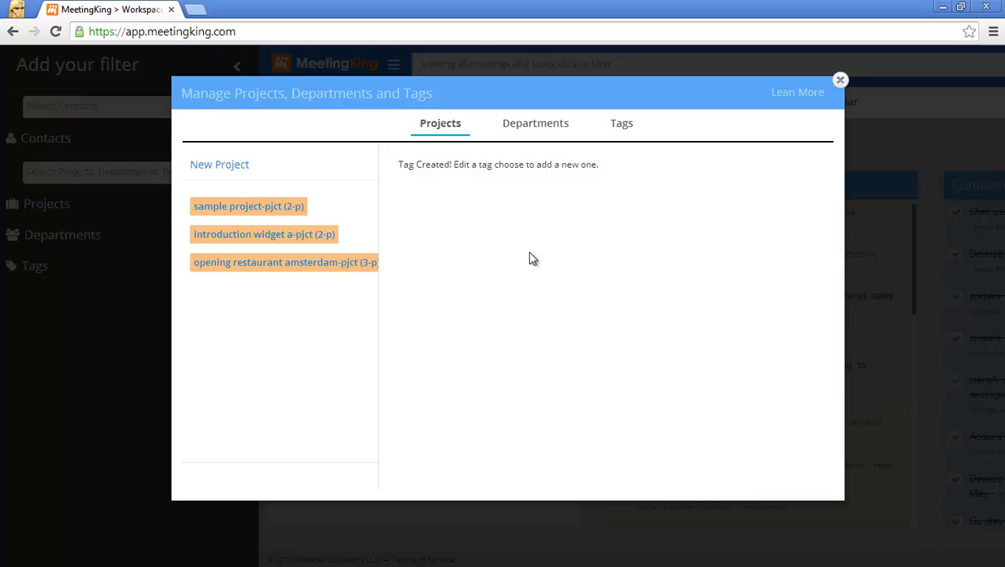
pyautogui.click(244, 236)
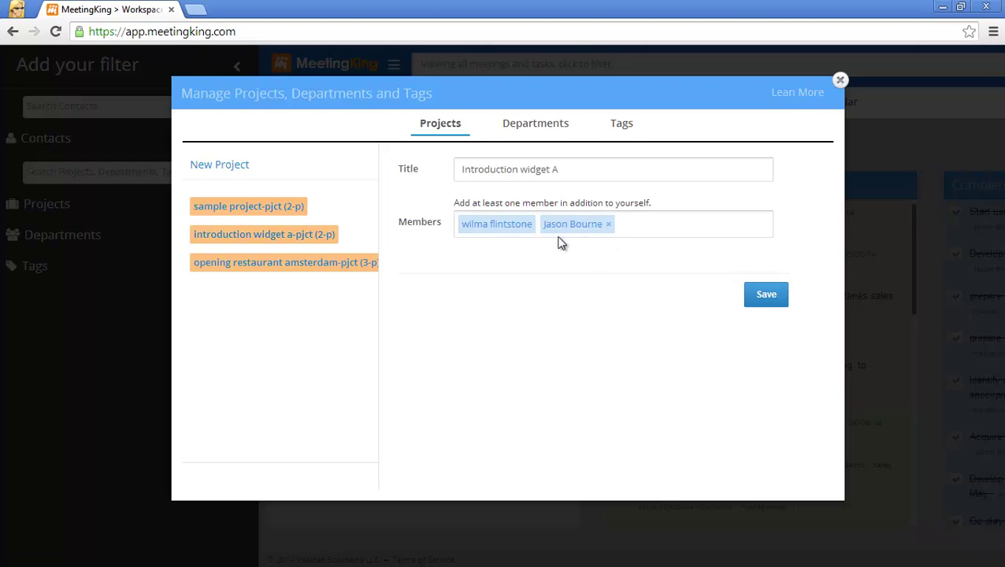
pyautogui.click(839, 79)
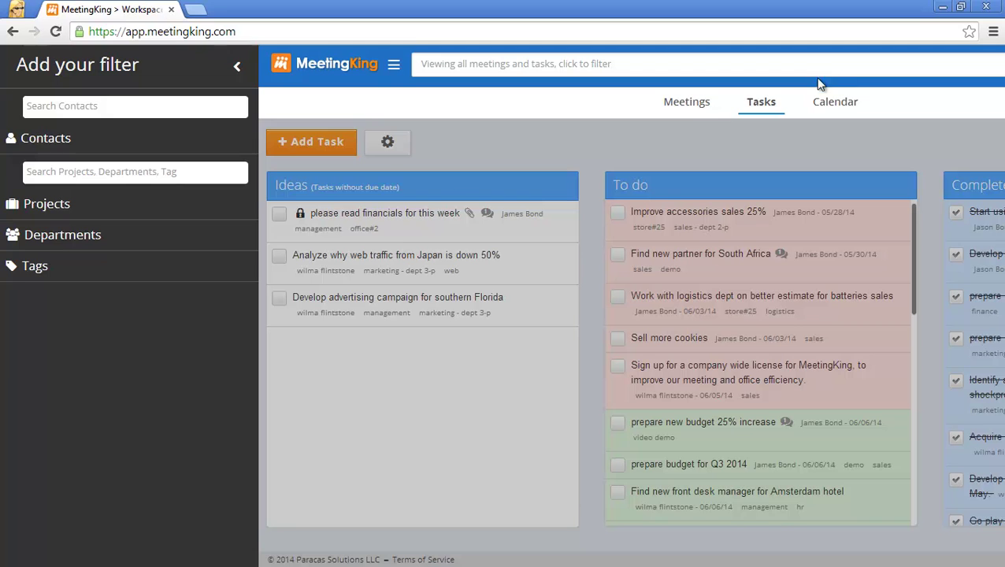
# Expand Departments, open sales-dept for editing, then close the department manager unchanged.
pyautogui.click(27, 237)
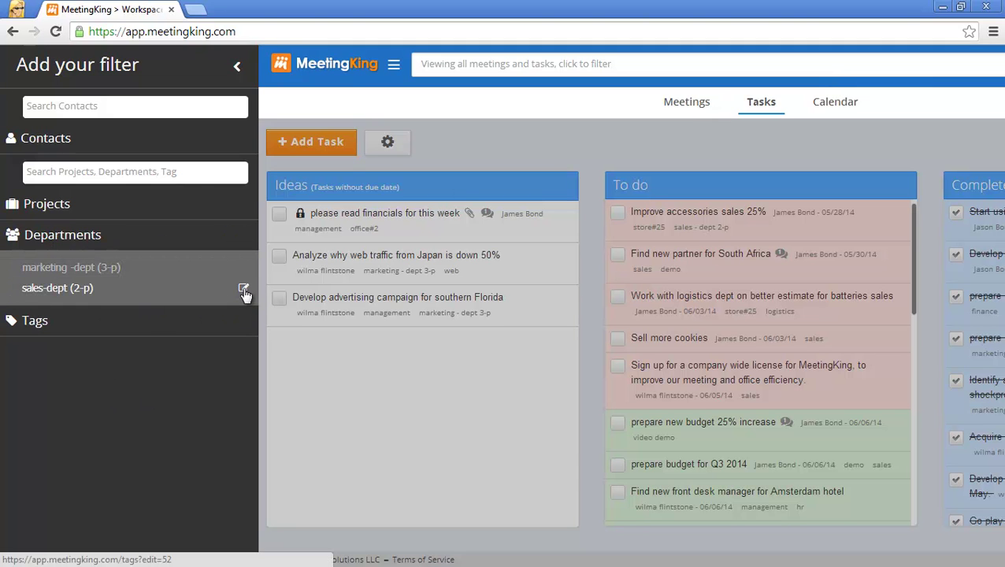
pyautogui.click(244, 291)
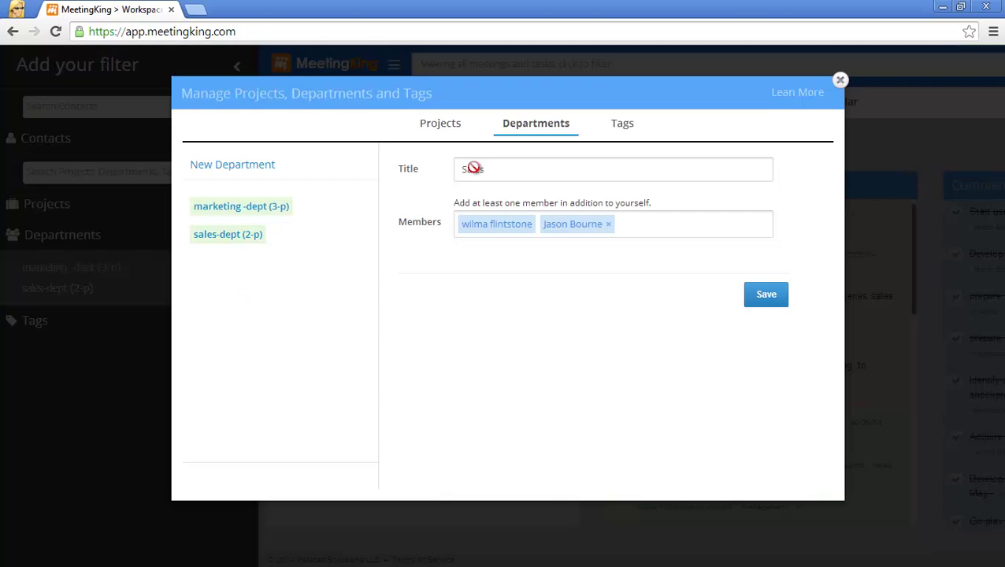
pyautogui.click(840, 82)
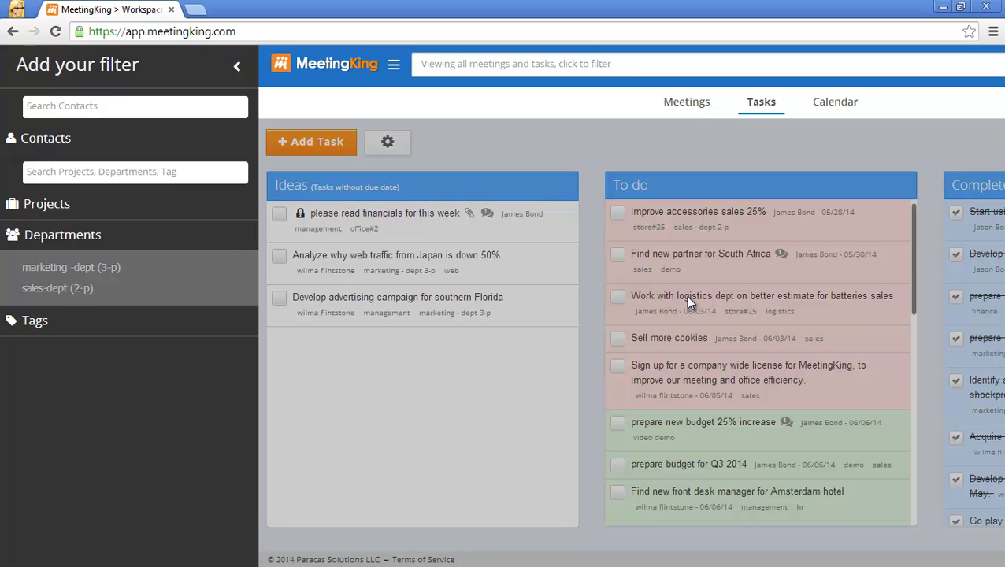
# Filter by opening restaurant amsterdam-pjct, discard an Add Task form, and return to Meetings.
pyautogui.click(63, 208)
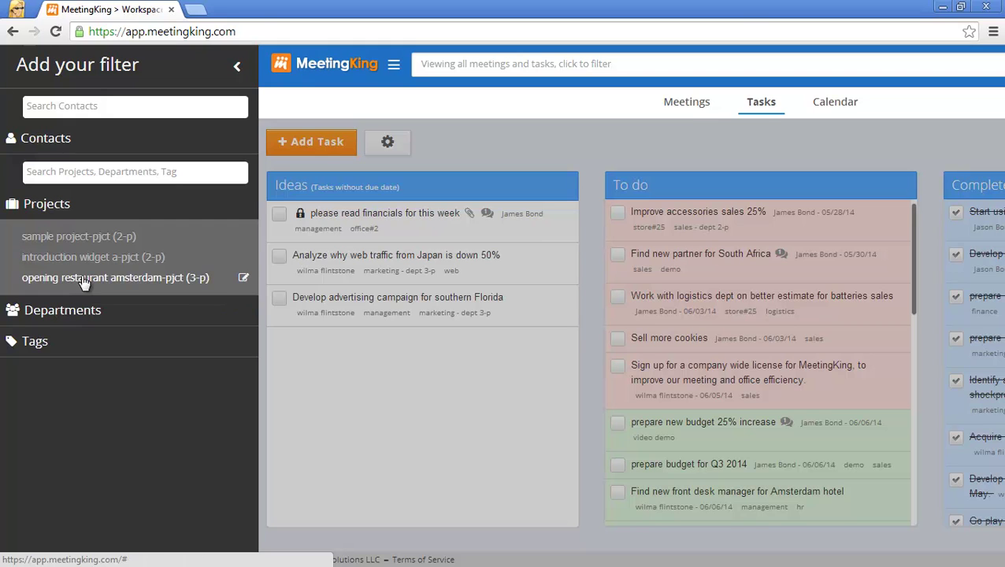
pyautogui.click(81, 285)
pyautogui.click(346, 246)
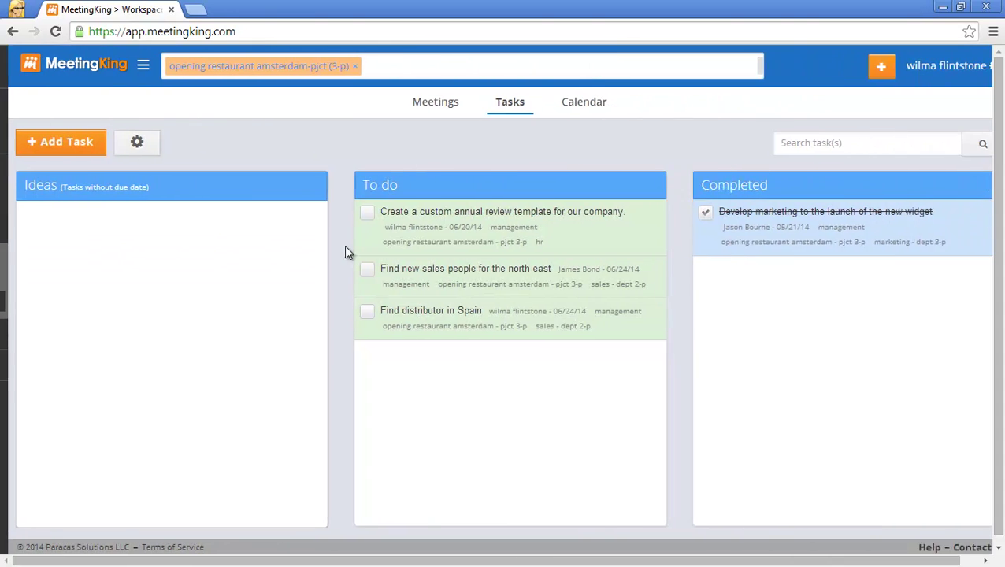
pyautogui.click(68, 150)
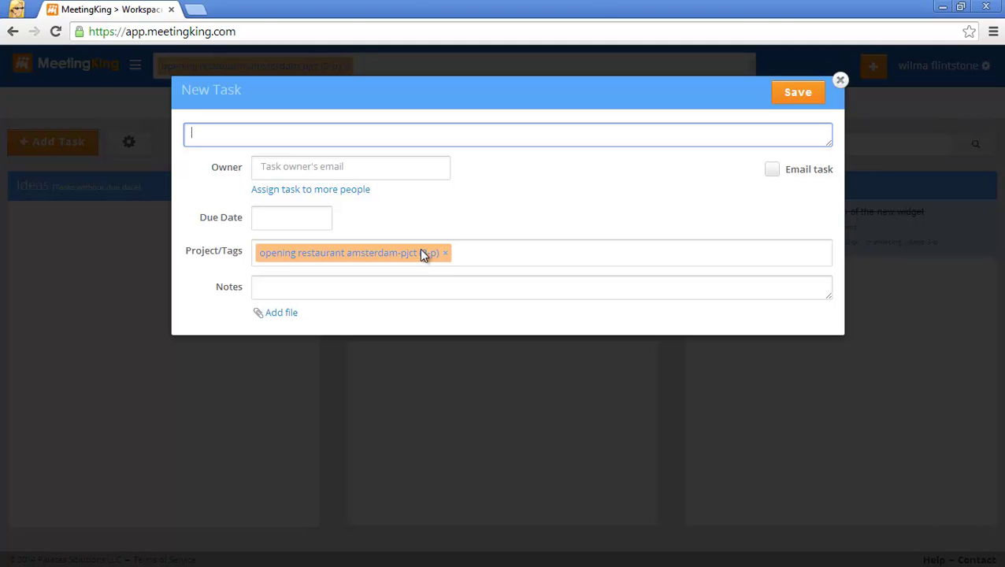
pyautogui.click(839, 82)
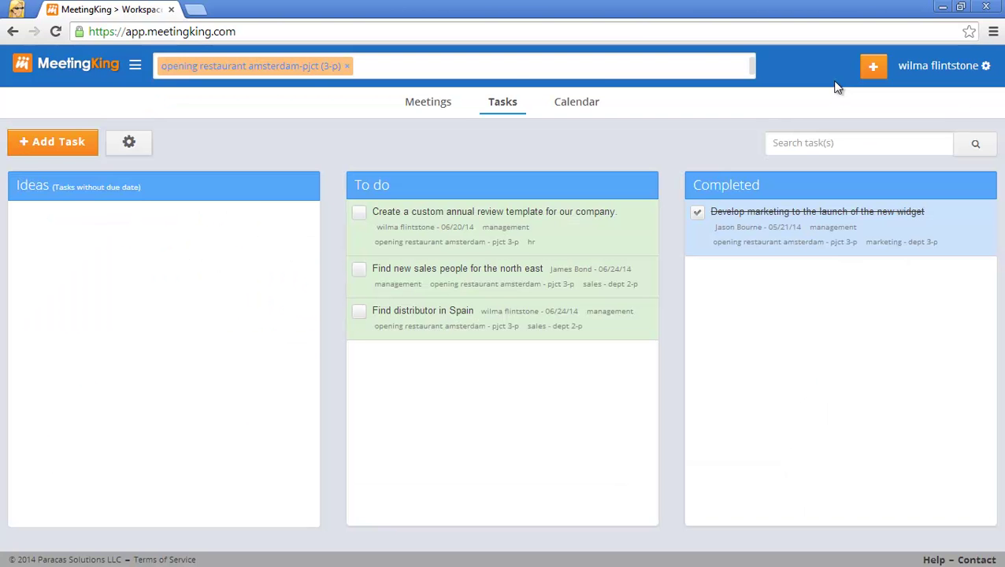
pyautogui.click(435, 107)
# Create a new meeting and save its participants with the e-mail-only contact unchecked.
pyautogui.click(76, 148)
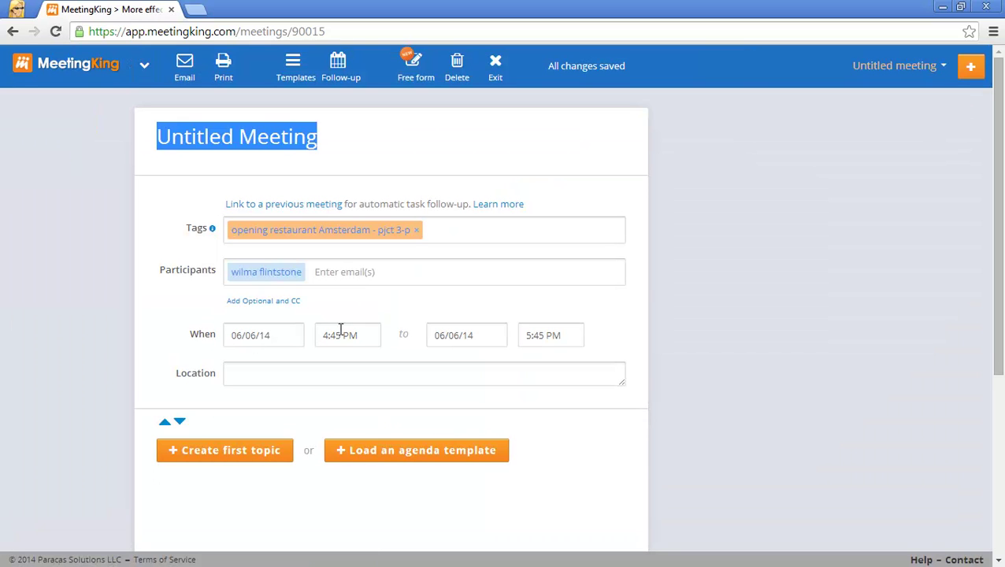
pyautogui.click(248, 262)
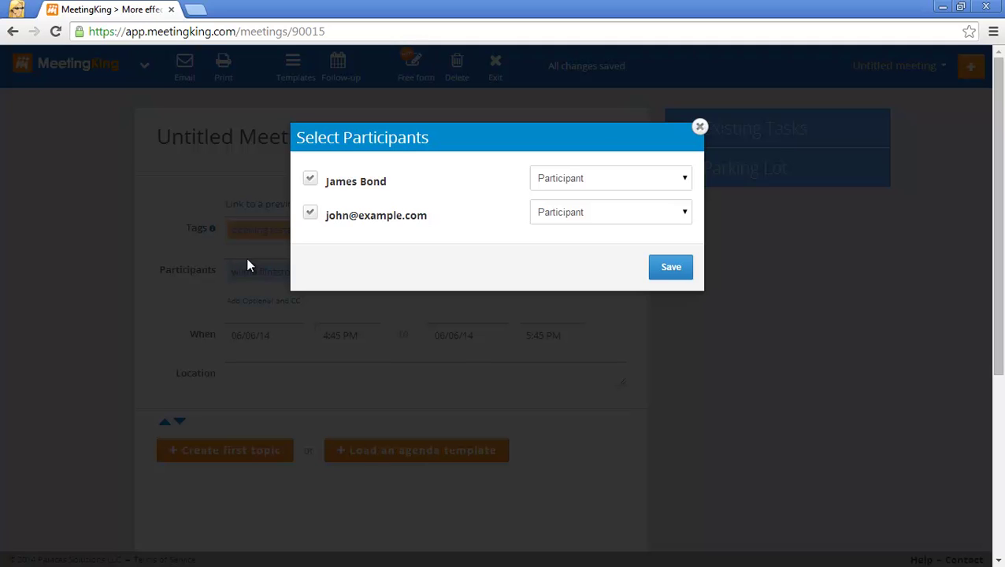
pyautogui.click(311, 216)
pyautogui.click(666, 267)
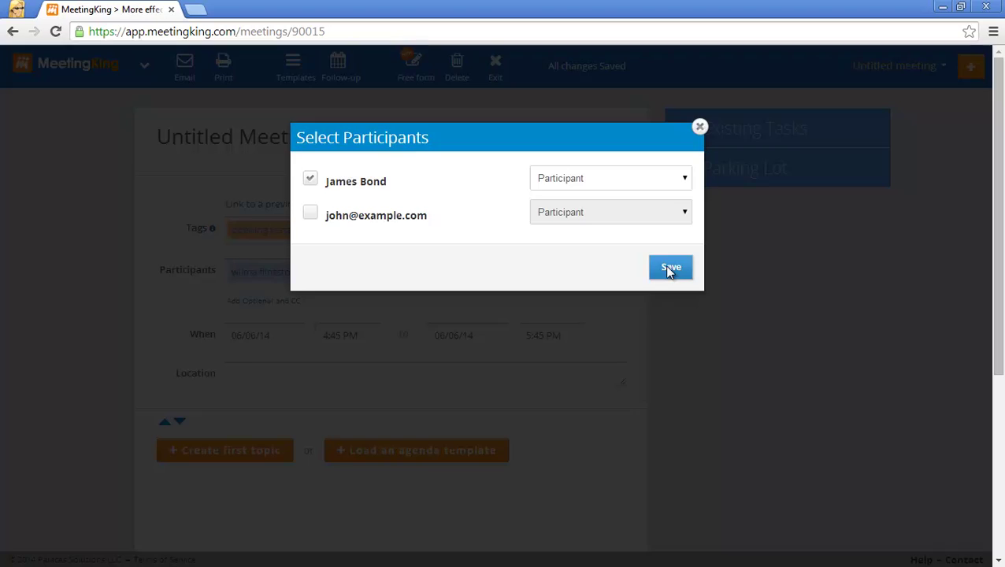